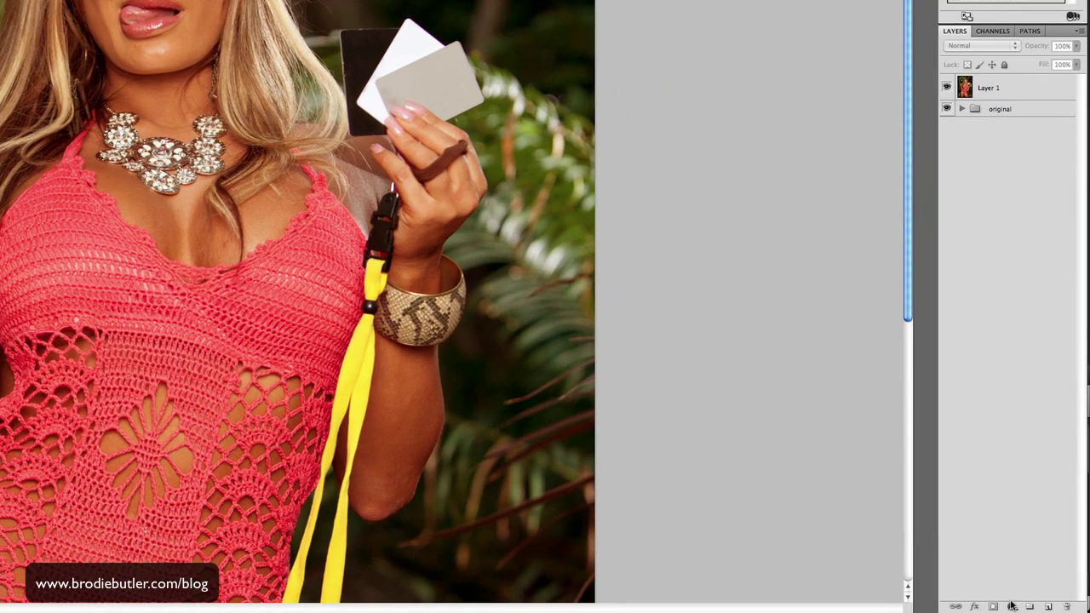
# Step: Add a Levels adjustment layer and set its grey point by sampling the grey card
pyautogui.click(1039, 609)
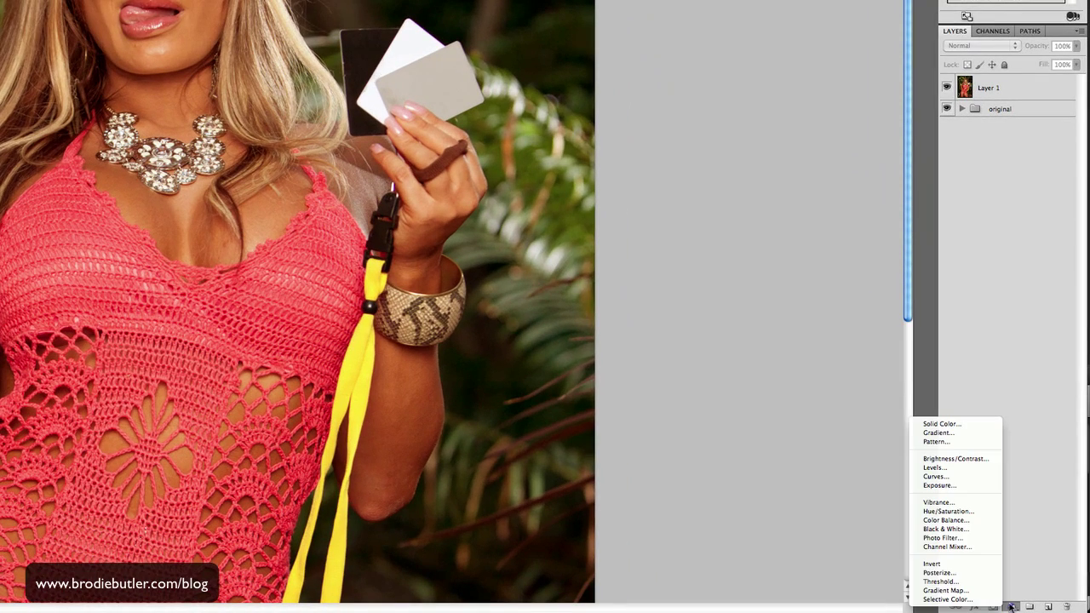
pyautogui.click(976, 469)
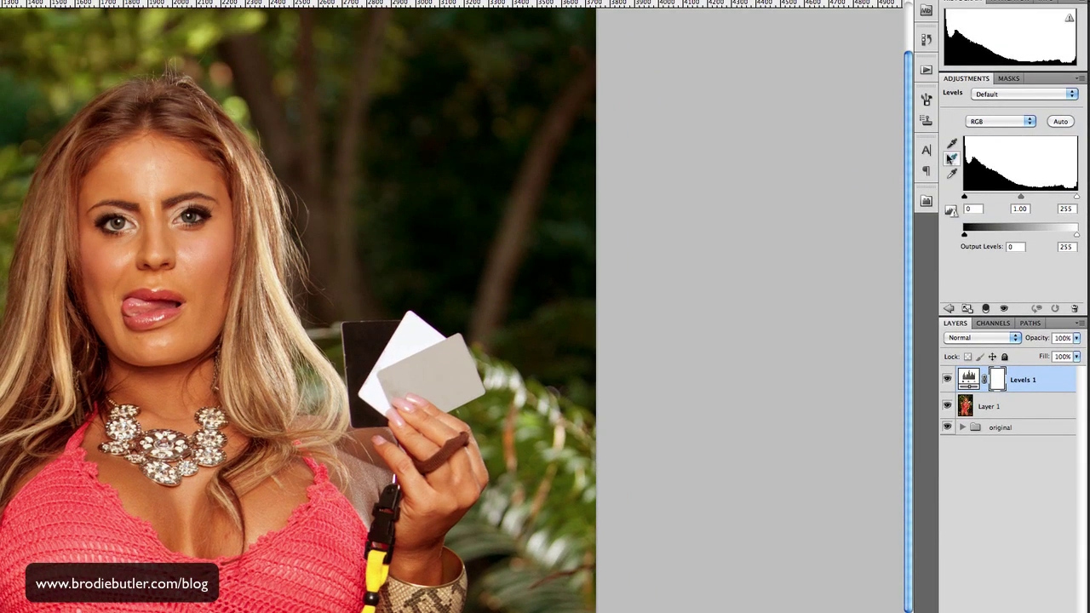
pyautogui.click(952, 160)
pyautogui.click(952, 160)
pyautogui.click(434, 375)
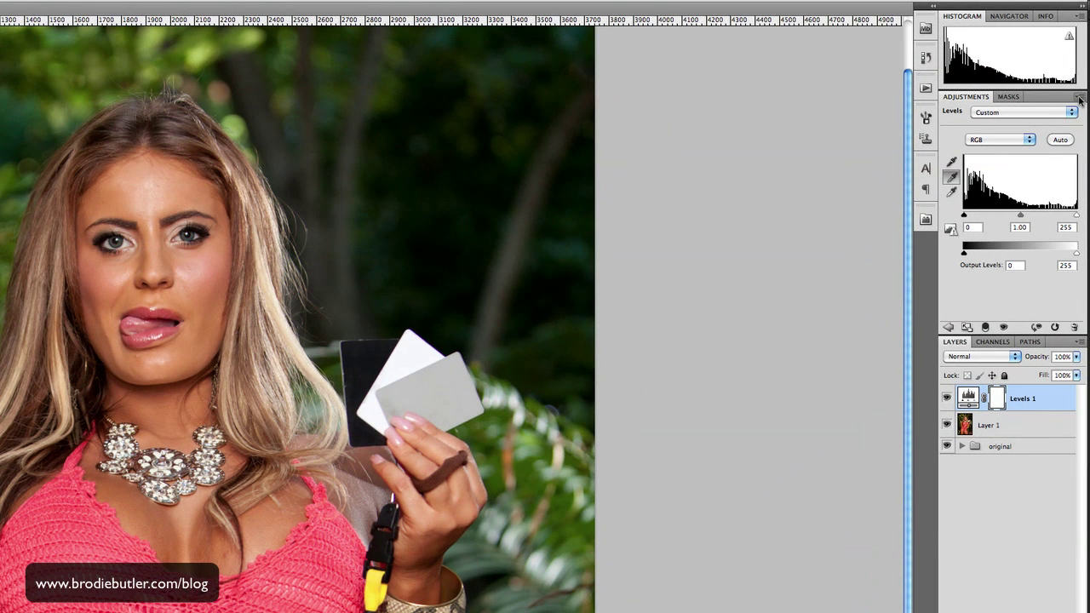
# Step: Save the Levels settings as the preset wbalance.alv, replacing the existing file
pyautogui.click(1079, 98)
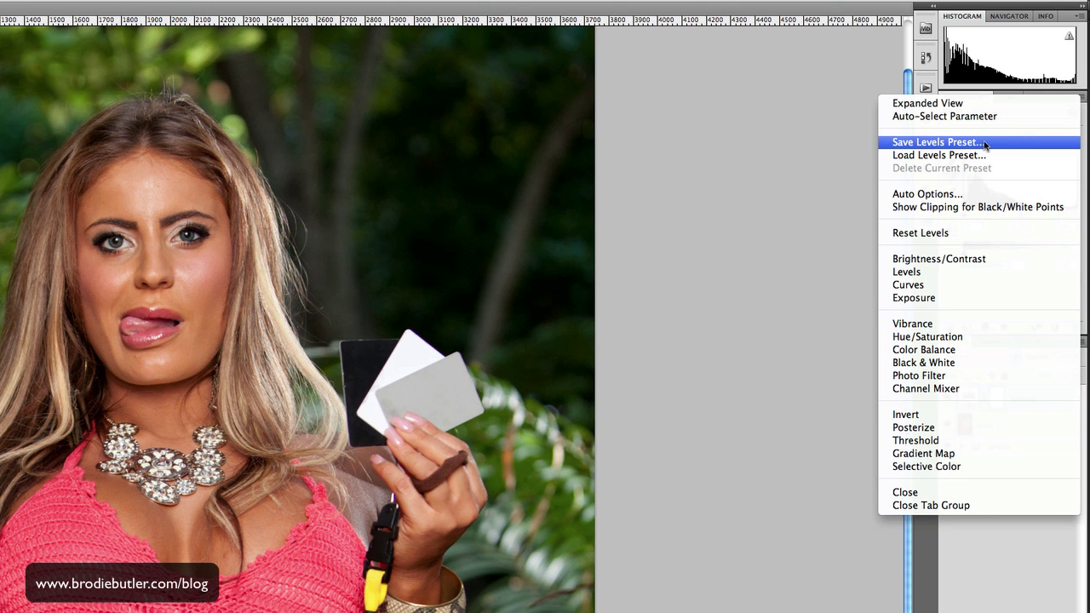
pyautogui.press('Escape')
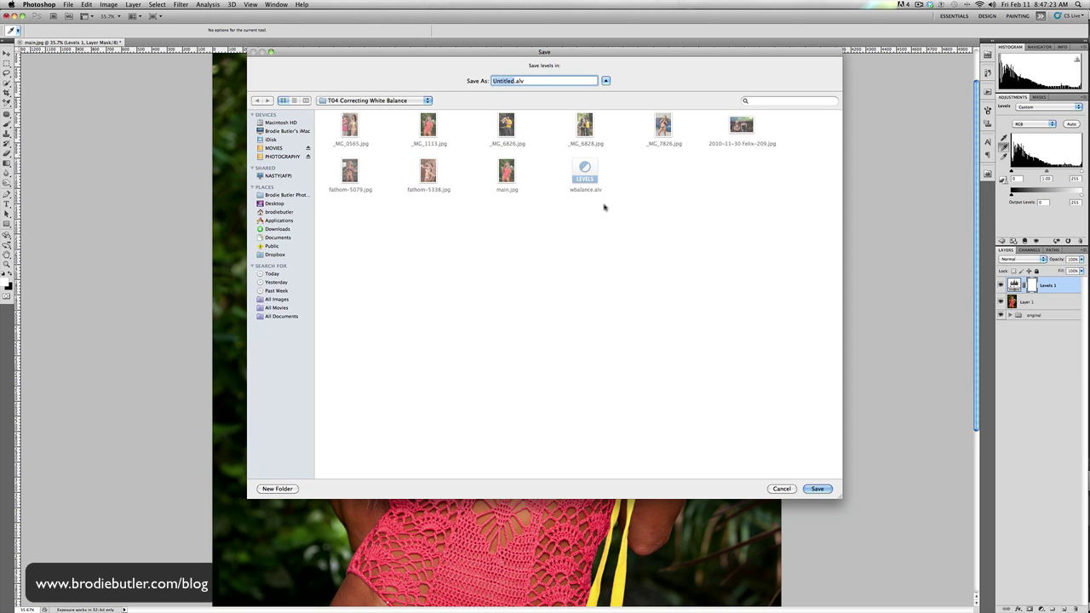
pyautogui.click(587, 173)
pyautogui.click(818, 489)
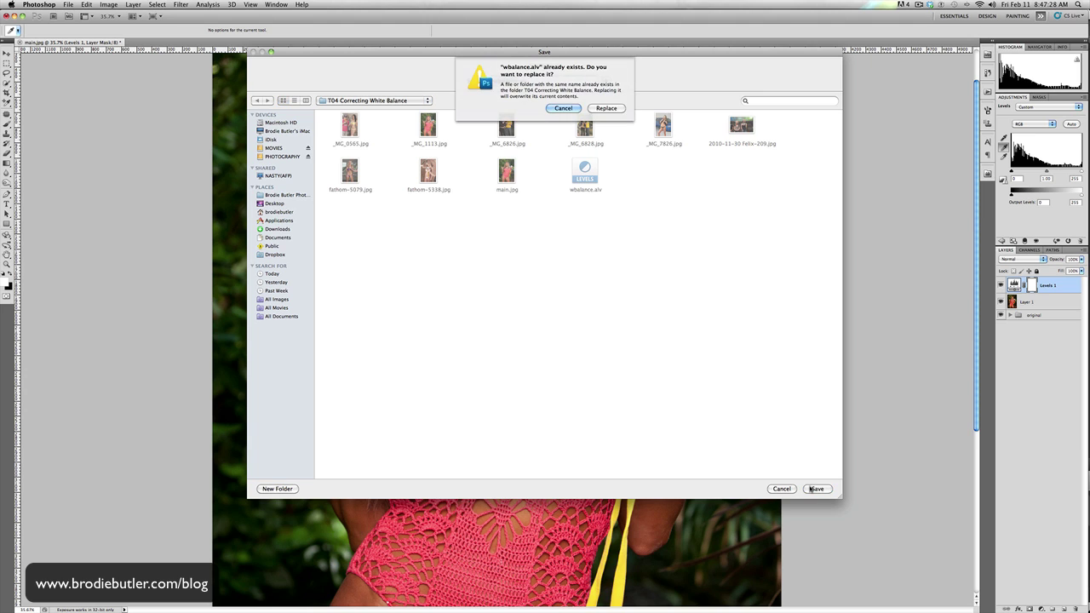
pyautogui.click(601, 108)
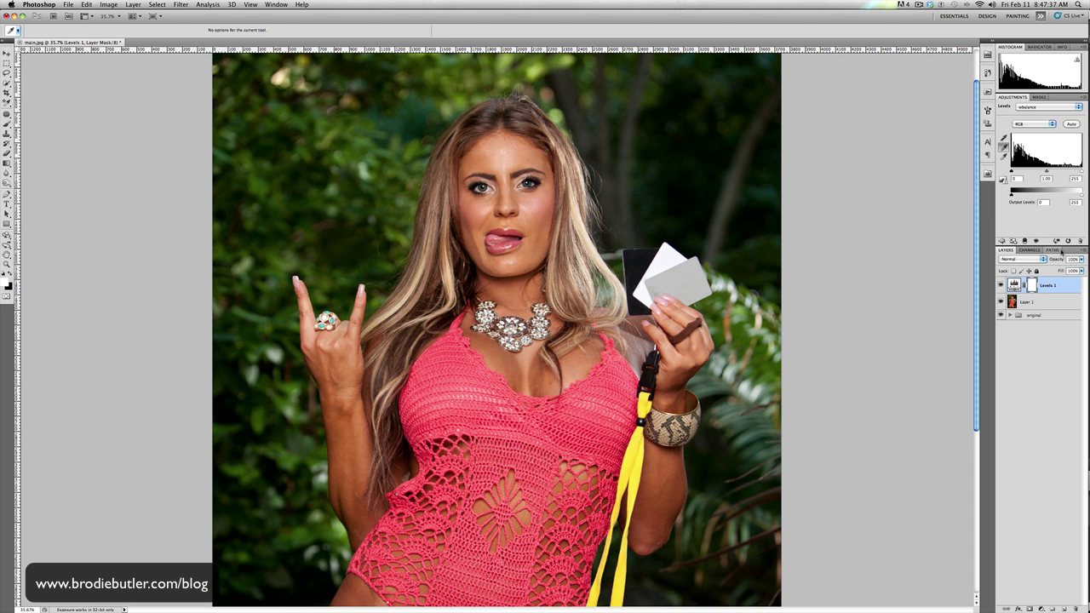
# Step: Delete the Levels 1 layer and add a fresh Levels adjustment layer
pyautogui.moveTo(1051, 287); pyautogui.dragTo(1079, 608)
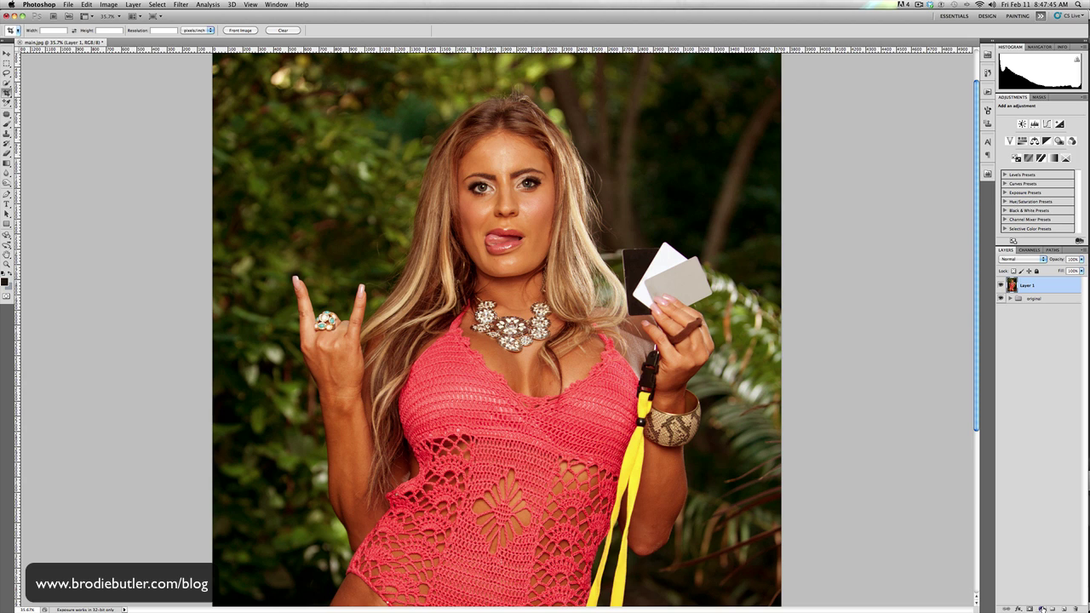
pyautogui.click(1040, 607)
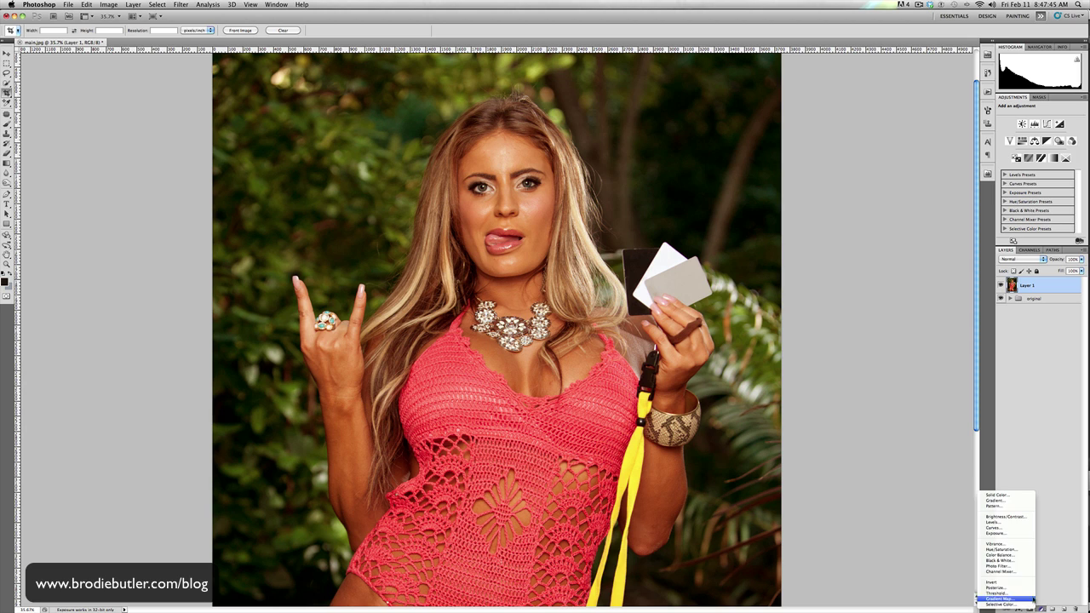
pyautogui.click(1019, 523)
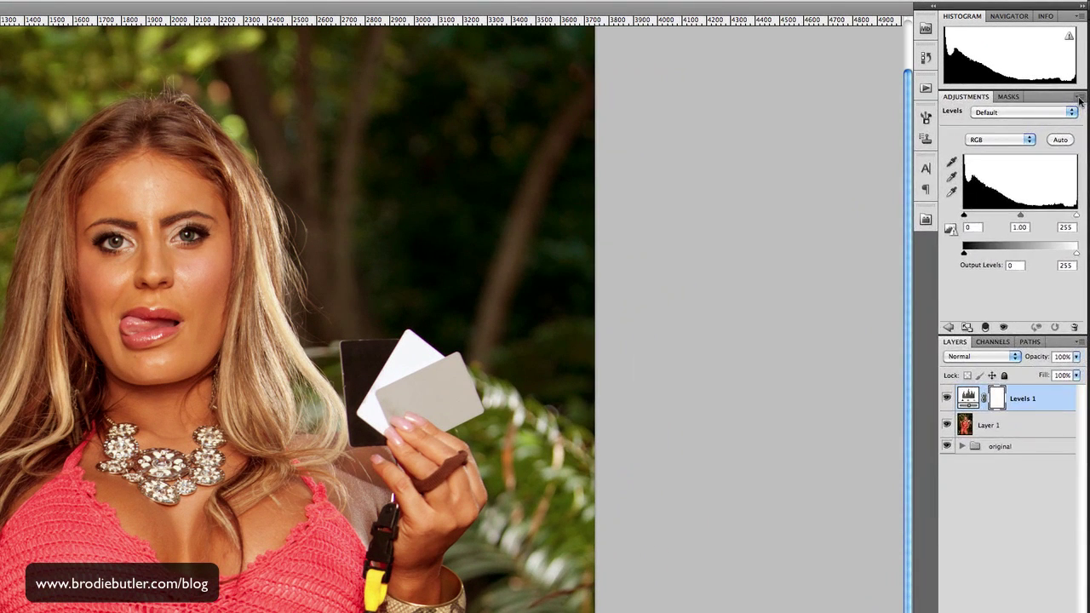
# Step: Load the wbalance.alv preset into the new Levels adjustment
pyautogui.click(1081, 97)
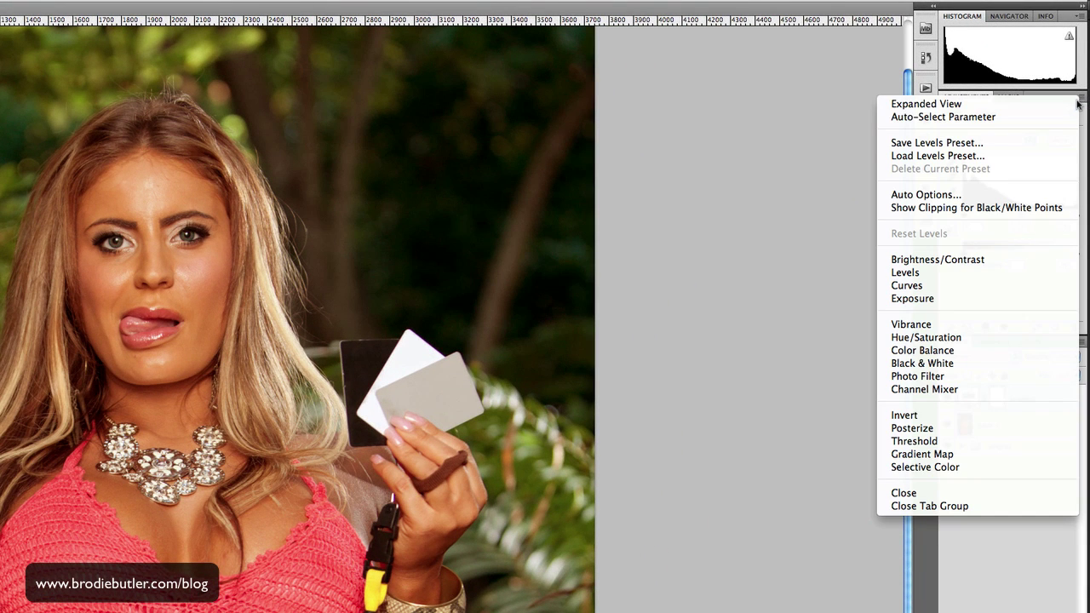
pyautogui.click(993, 158)
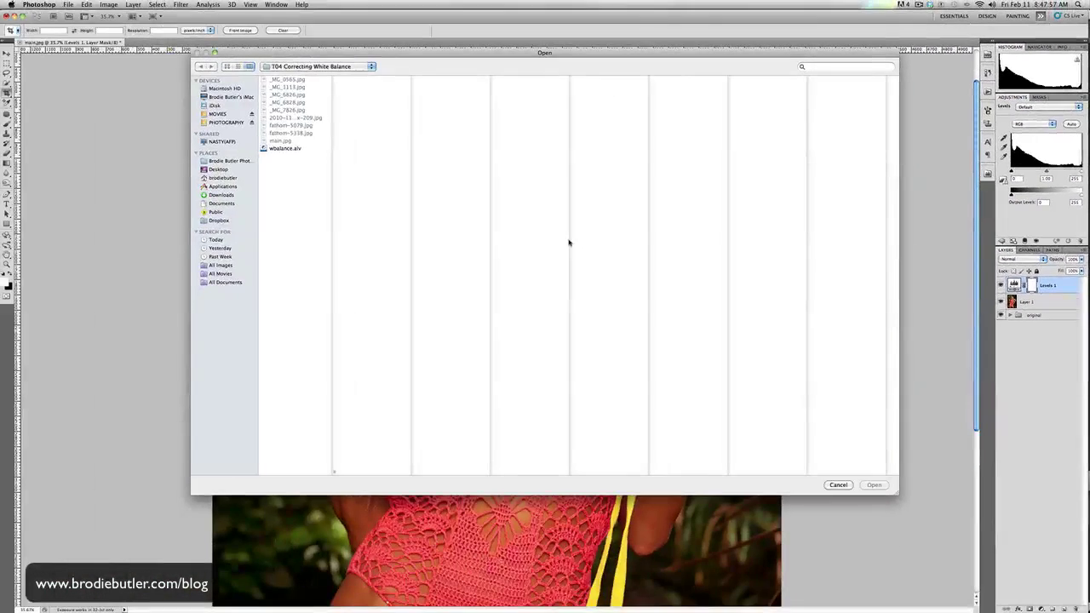
pyautogui.click(278, 149)
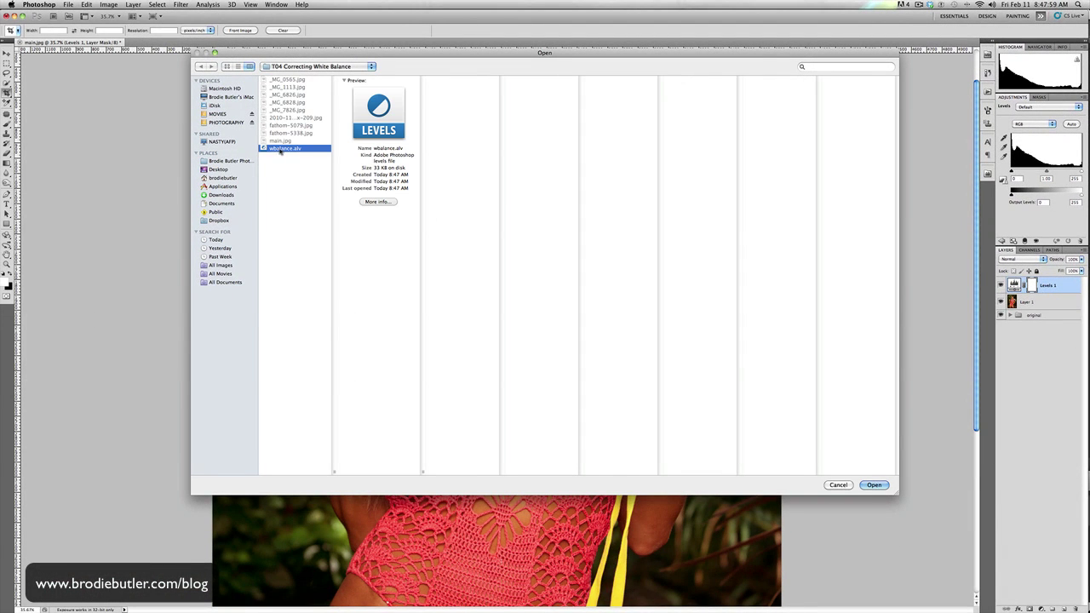
pyautogui.click(874, 485)
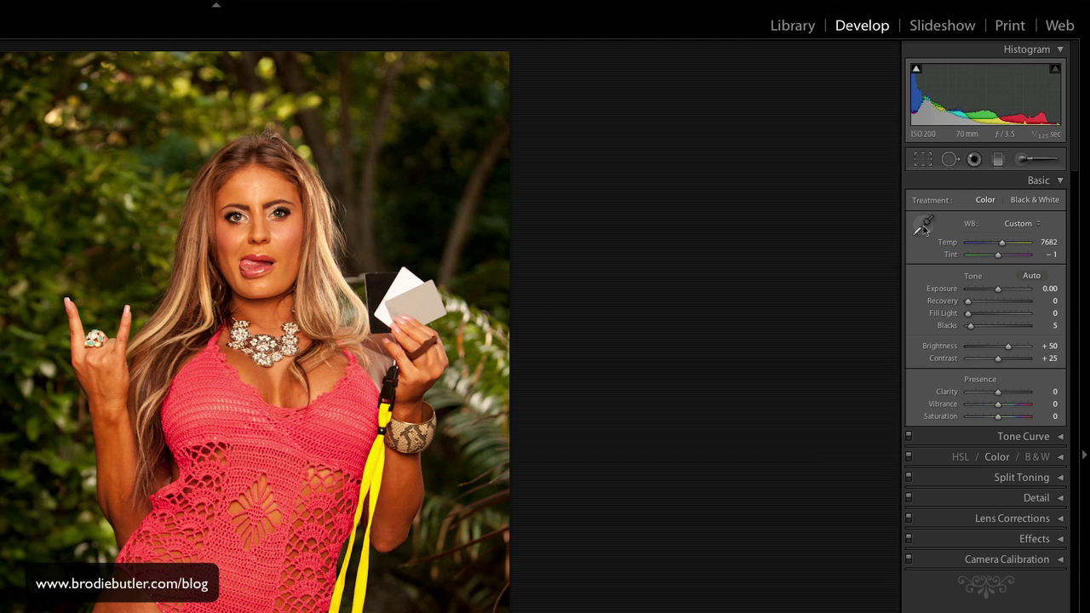
# Step: Sample the grey card with the White Balance Selector, giving Temp 5050 and Tint +2
pyautogui.click(924, 229)
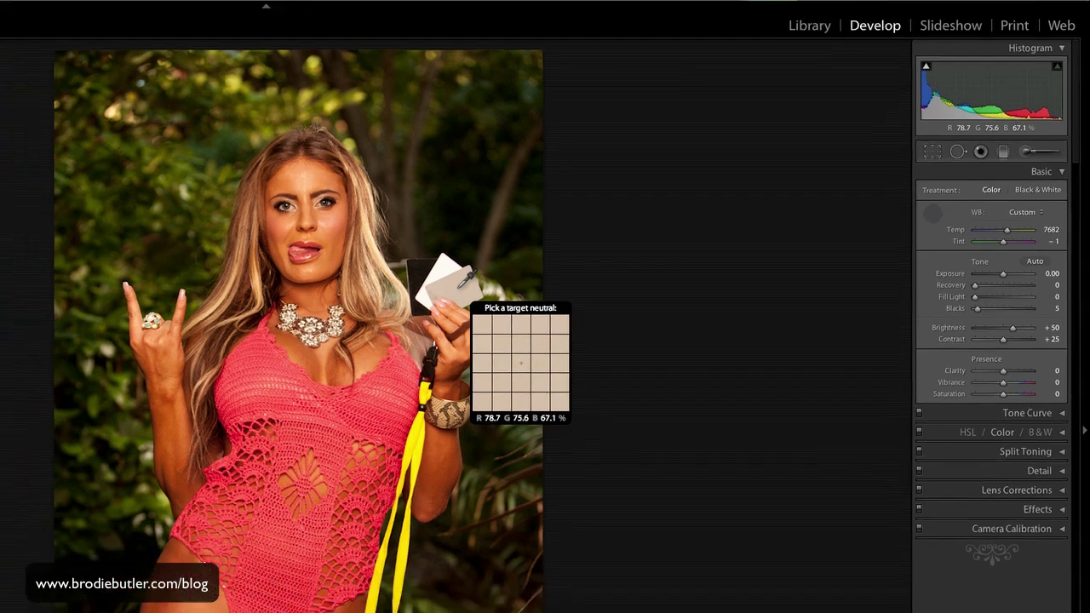
pyautogui.click(443, 295)
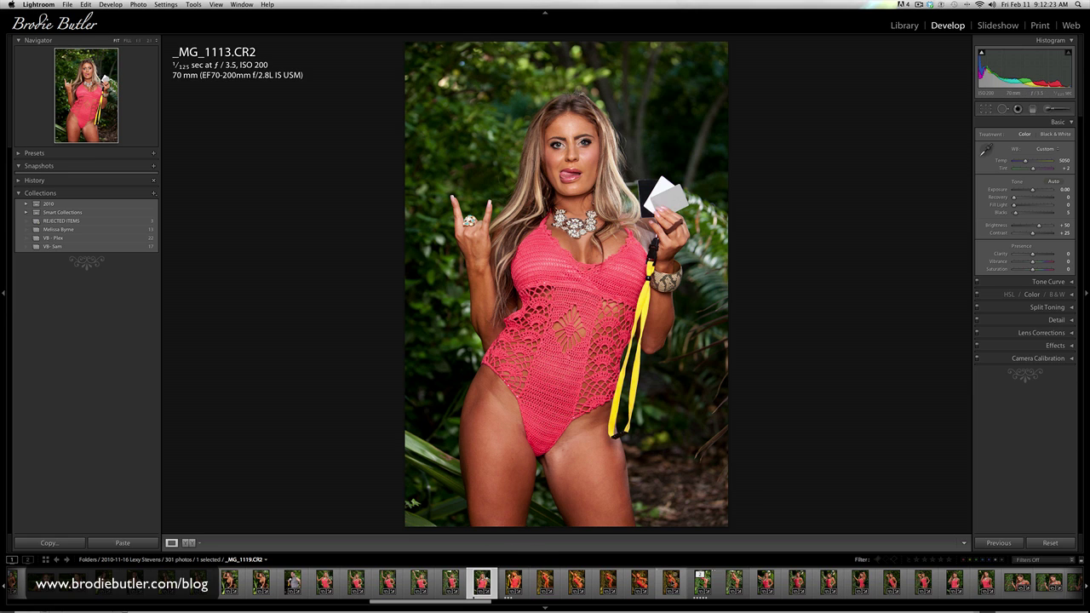
# Step: Select seven filmstrip photos, then view _MG_1118, _MG_1116 and _MG_1115 within the selection
pyautogui.keyDown('shift'); pyautogui.click(670, 582); pyautogui.keyUp('shift')
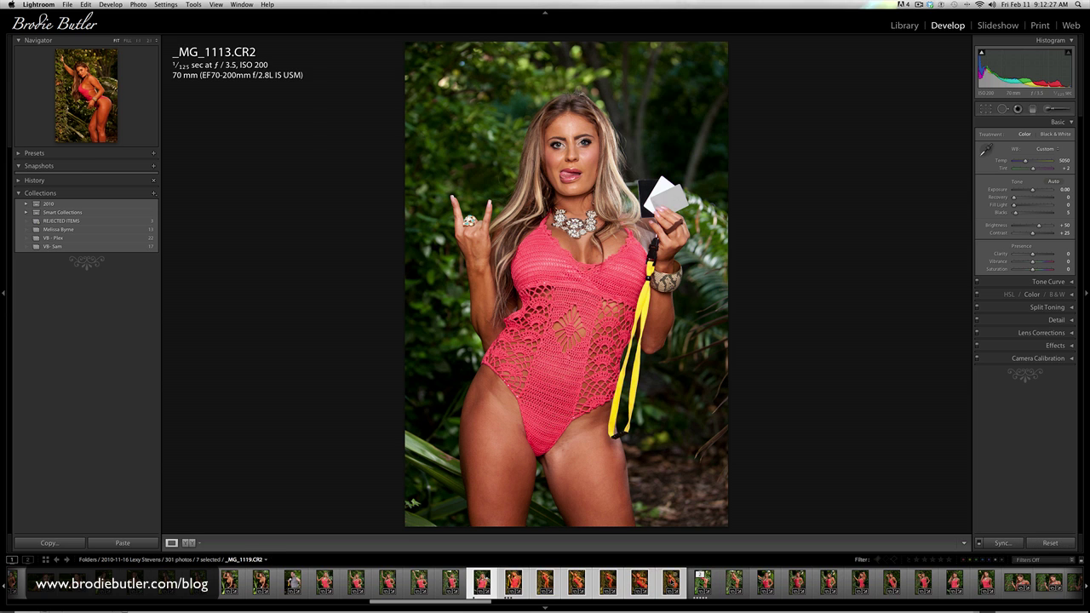
pyautogui.click(639, 582)
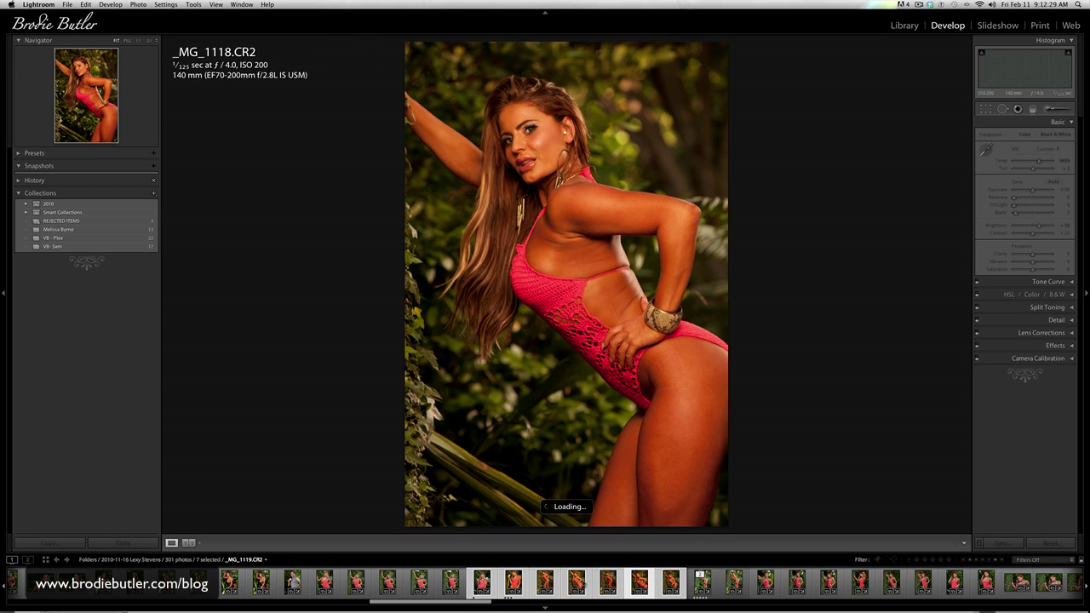
pyautogui.click(586, 582)
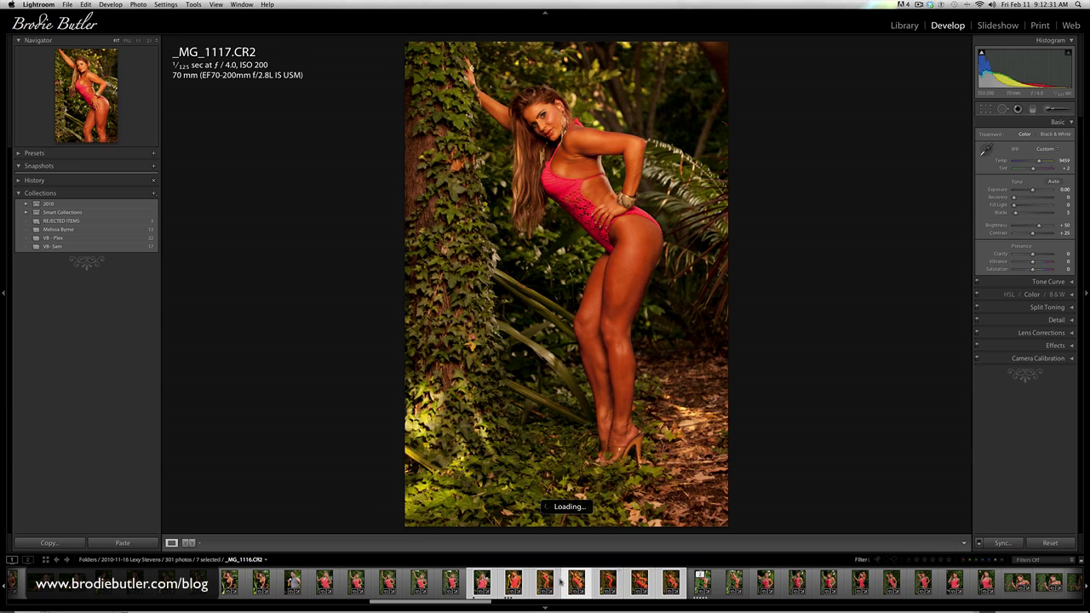
pyautogui.click(545, 583)
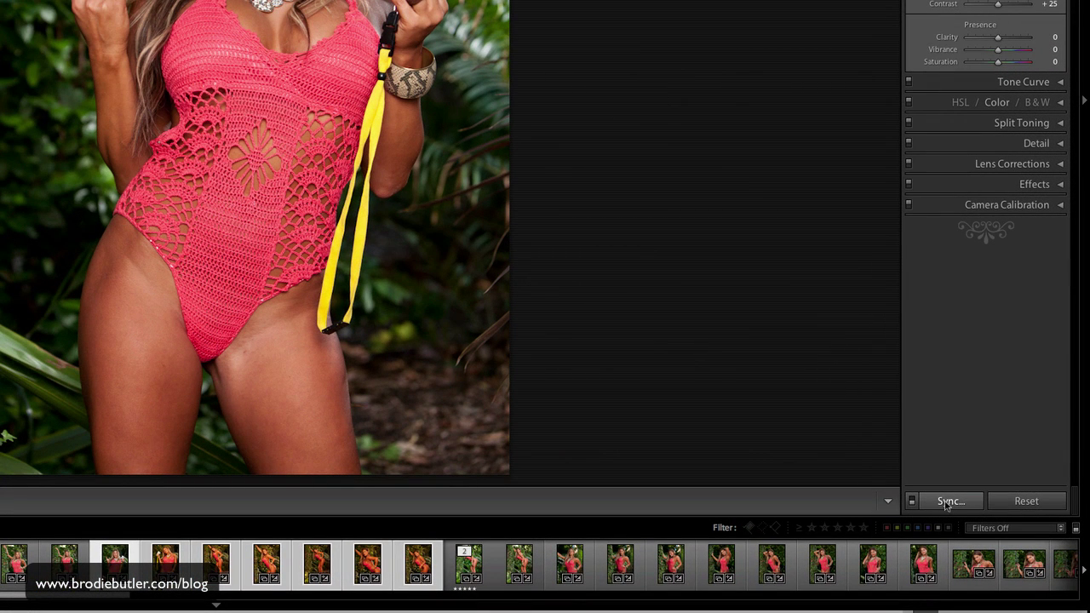
# Step: Sync only White Balance across the selection, then check _MG_1113 and _MG_1116 to _MG_1119
pyautogui.click(948, 502)
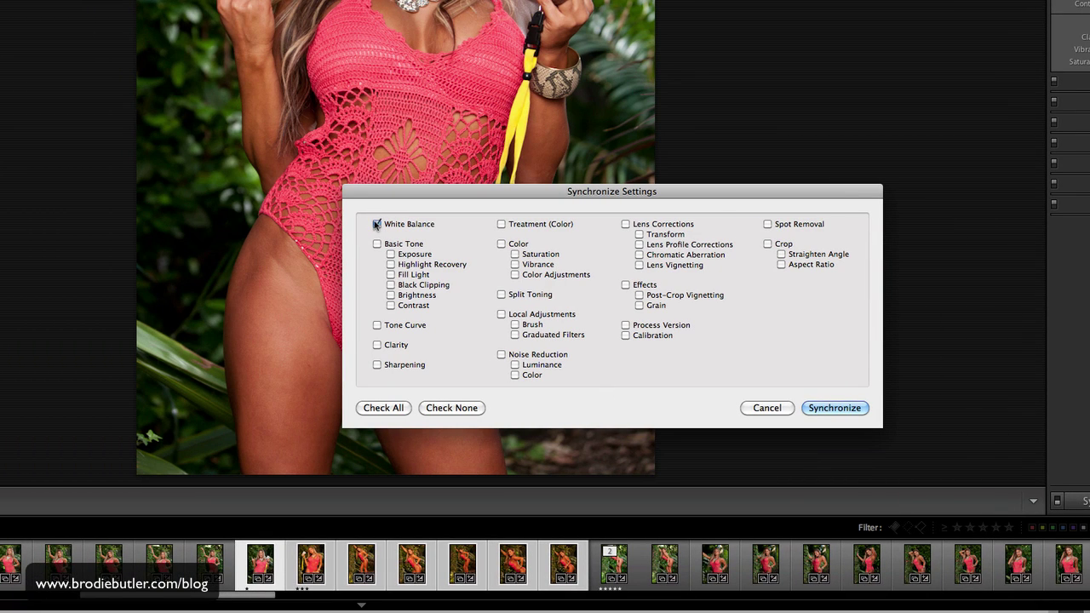
pyautogui.click(835, 410)
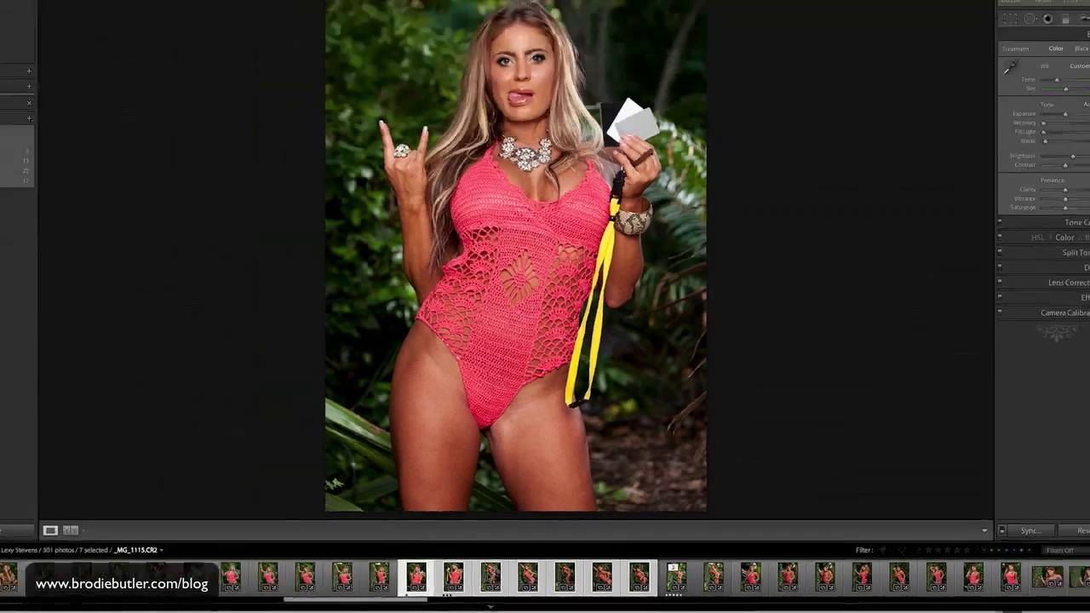
pyautogui.click(382, 567)
pyautogui.click(576, 583)
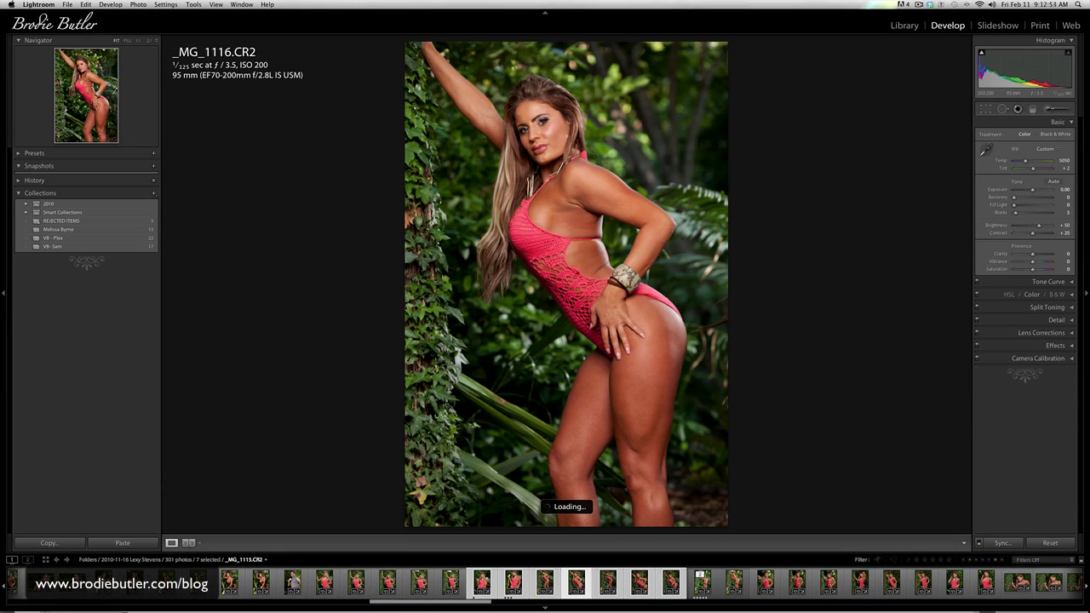
pyautogui.click(608, 582)
pyautogui.click(643, 584)
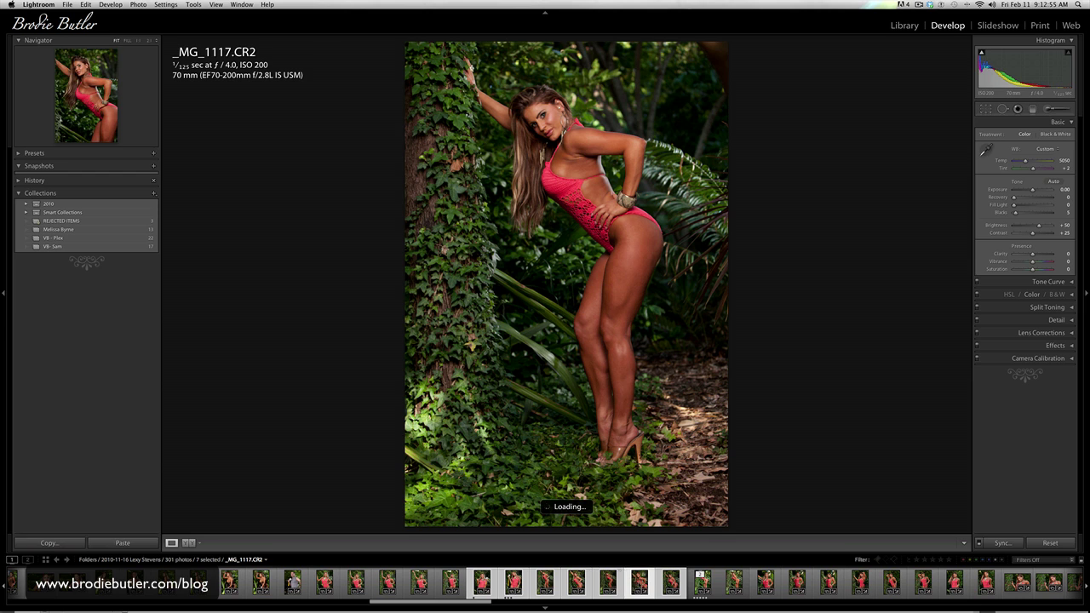
pyautogui.click(657, 583)
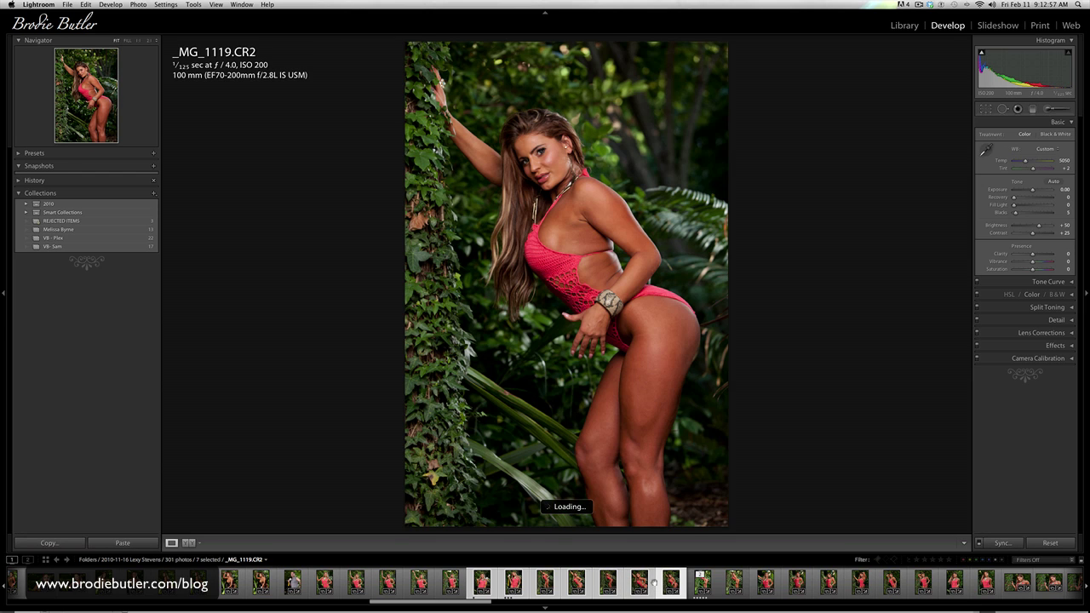